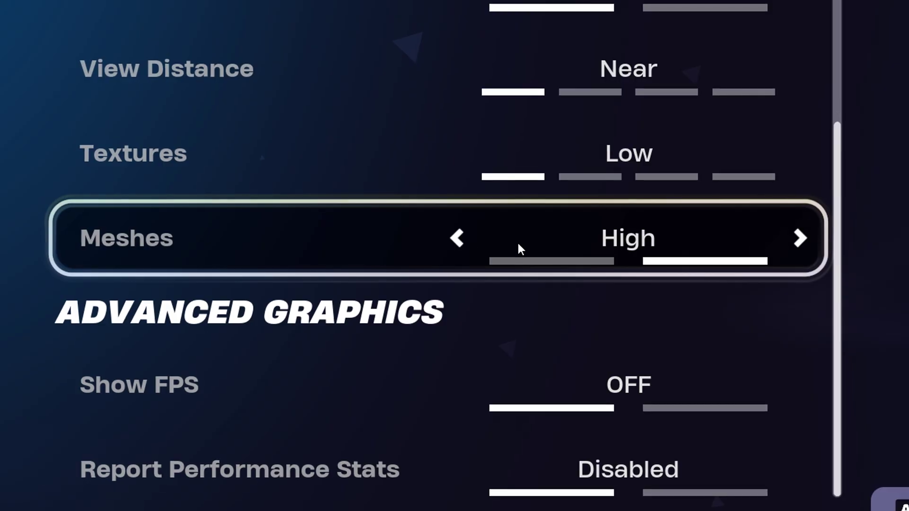
Adjust the Meshes quality in the video settings and look through the Movement and Combat options in the Game settings.
{"action": "left_click", "coordinate": [800, 242]}
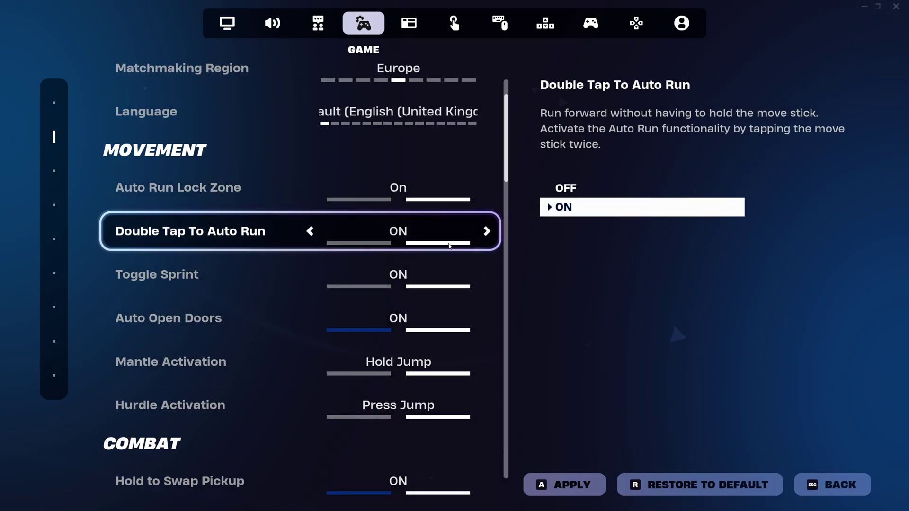
{"action": "scroll", "coordinate": [449, 246], "scroll_direction": "down", "scroll_amount": 5}
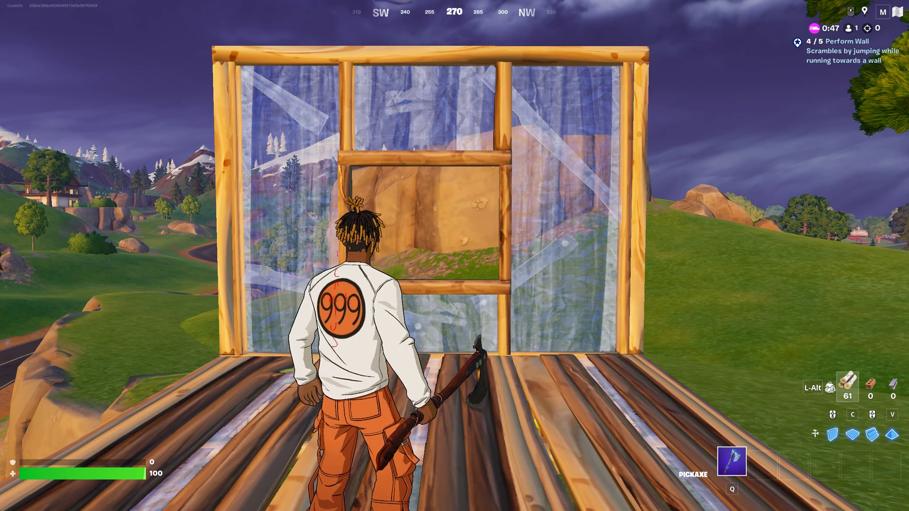
{"action": "key", "text": "f"}
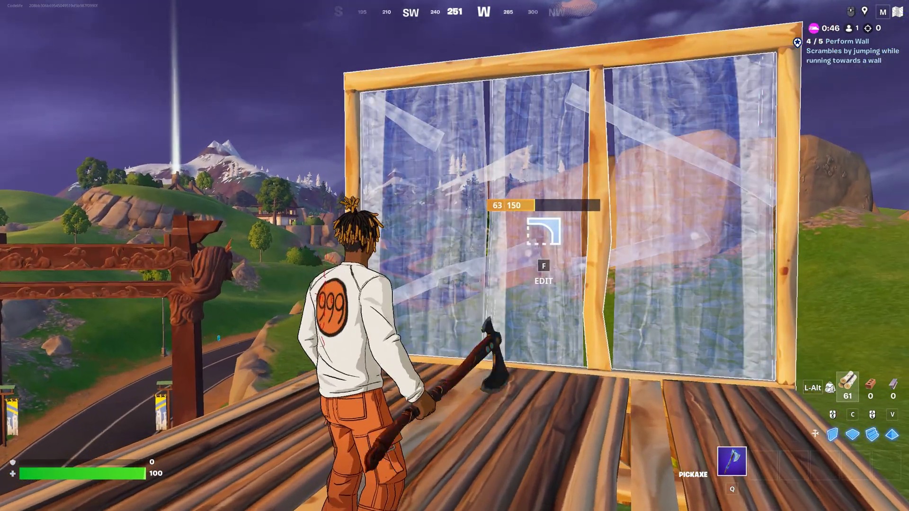
{"action": "key", "text": "f"}
{"action": "key", "text": "f"}
{"action": "key", "text": "f"}
{"action": "key", "text": "f"}
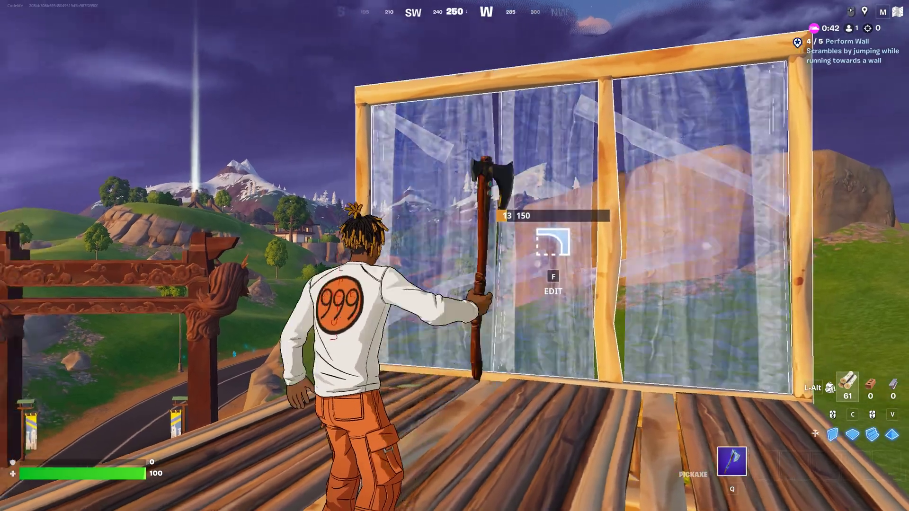
{"action": "key", "text": "f"}
{"action": "key", "text": "f"}
{"action": "key", "text": "f"}
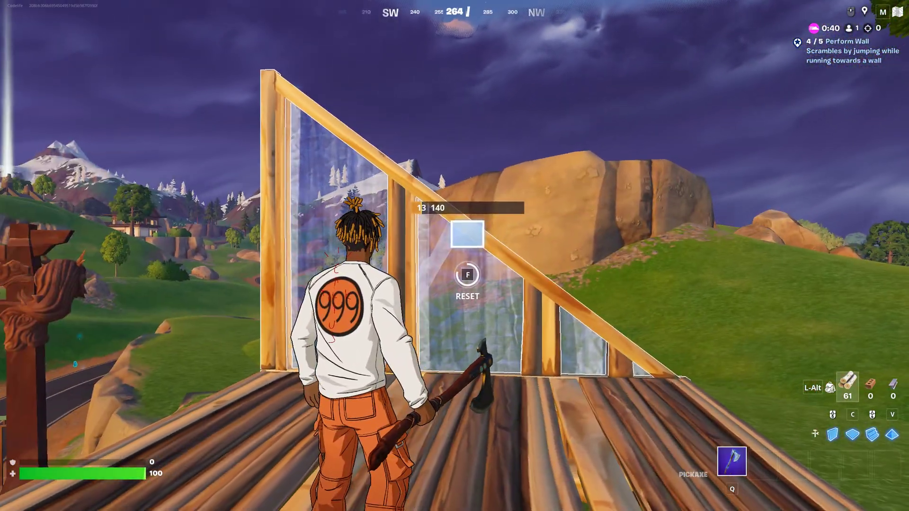
{"action": "key", "text": "f"}
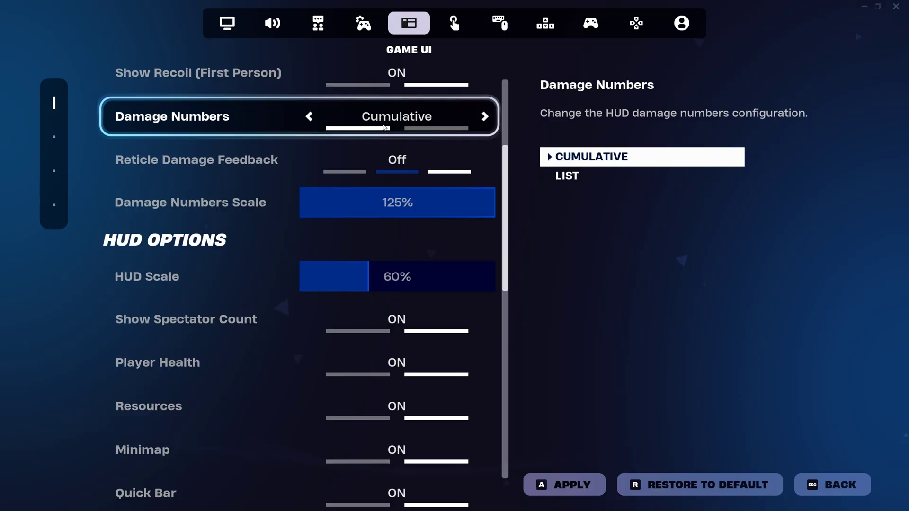
Look through the damage number and HUD options in the Game UI settings.
{"action": "scroll", "coordinate": [444, 124], "scroll_direction": "down", "scroll_amount": 5}
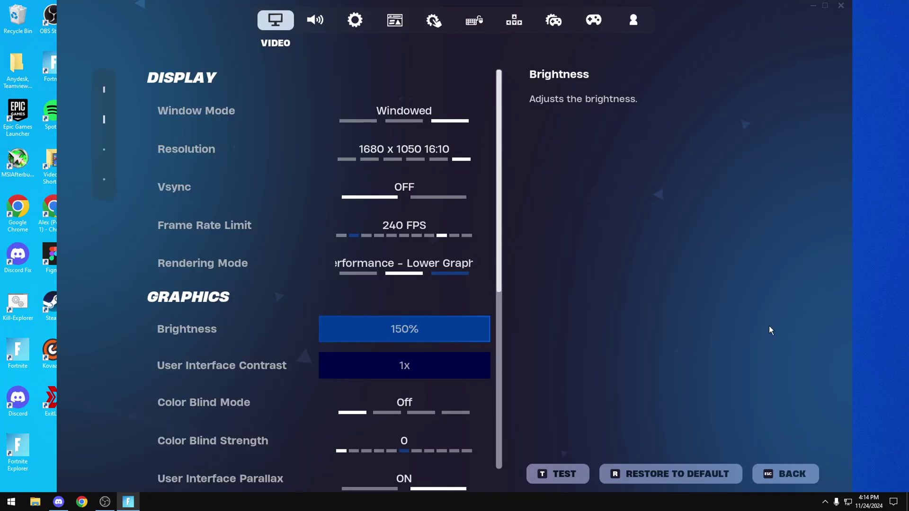
Open NVIDIA Control Panel from the desktop and review the global values under Manage 3D Settings.
{"action": "right_click", "coordinate": [902, 299]}
{"action": "left_click", "coordinate": [867, 364]}
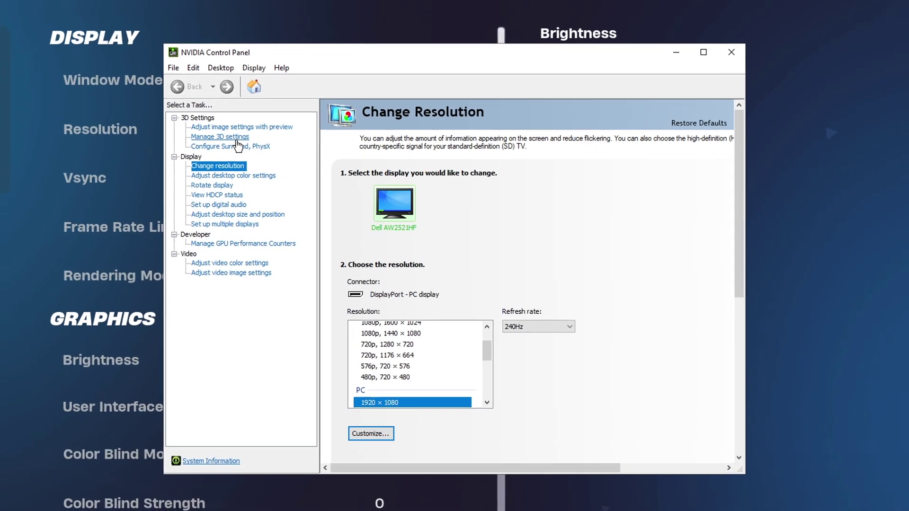
{"action": "left_click", "coordinate": [237, 140]}
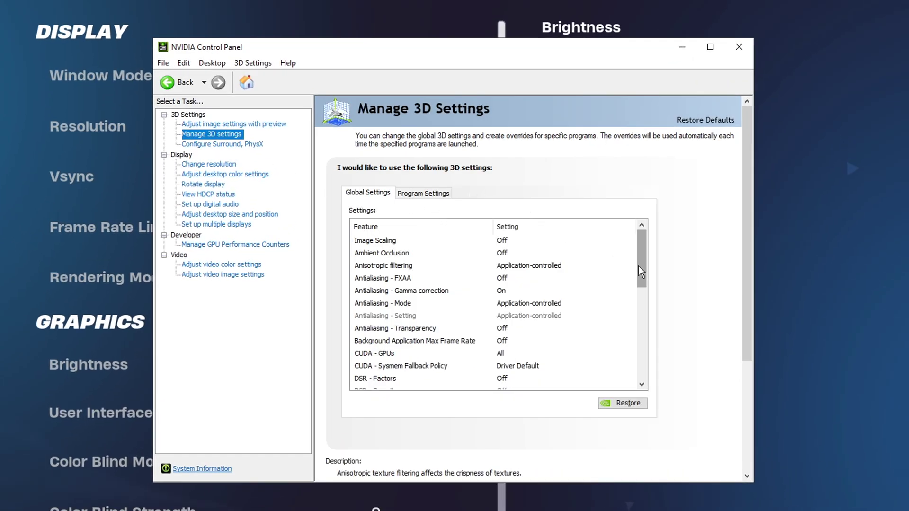
{"action": "left_click_drag", "start_coordinate": [638, 266], "coordinate": [653, 353]}
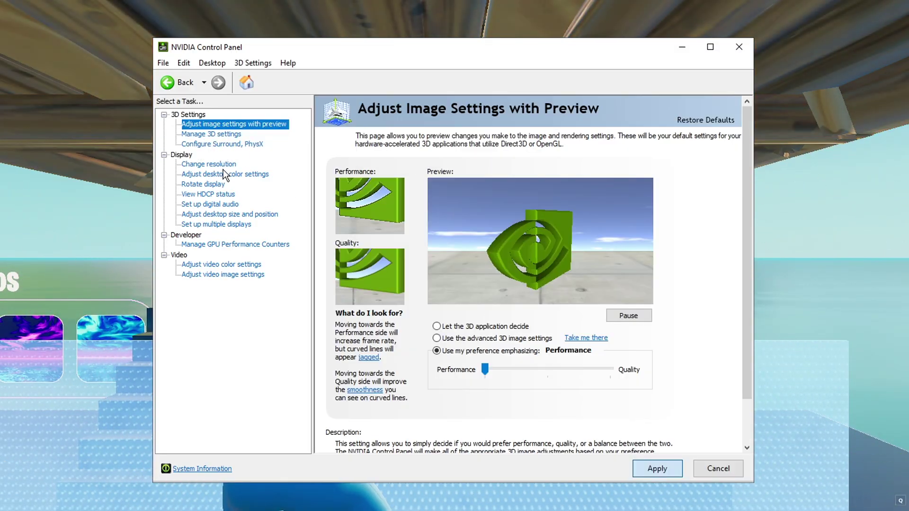
Examine the desktop color, display rotation, desktop size and position, multiple displays and resolution pages in NVIDIA Control Panel.
{"action": "left_click", "coordinate": [223, 174]}
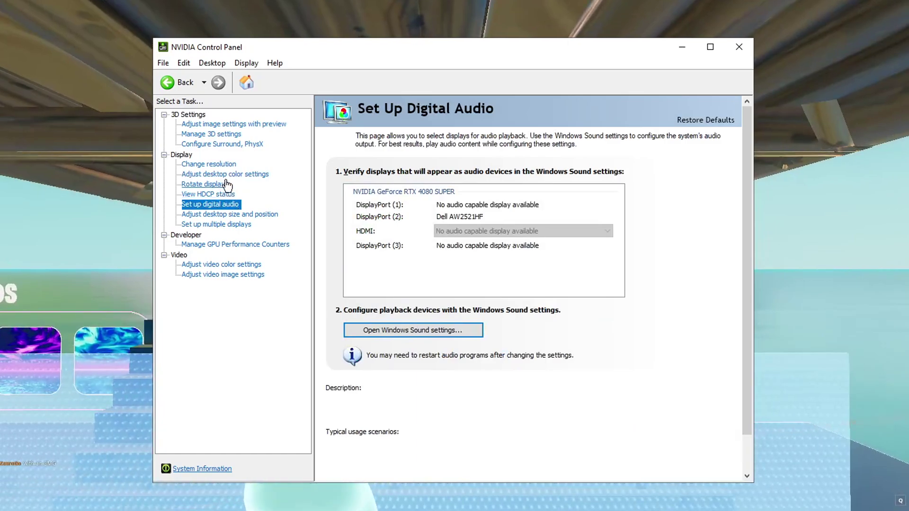
{"action": "left_click", "coordinate": [226, 184]}
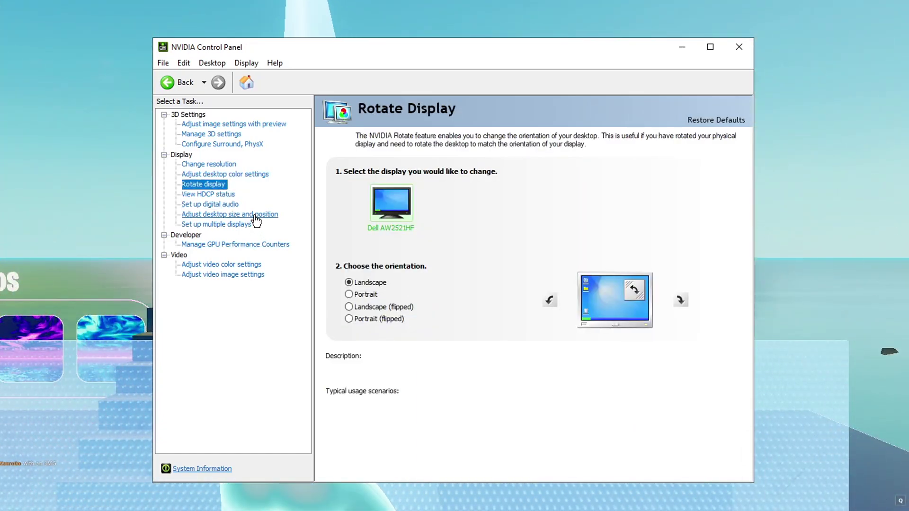
{"action": "left_click", "coordinate": [256, 216]}
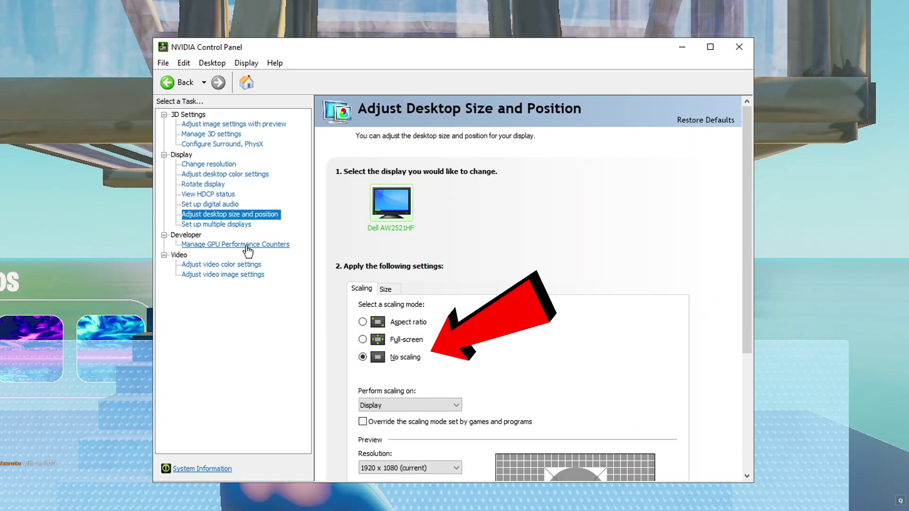
{"action": "left_click", "coordinate": [246, 246]}
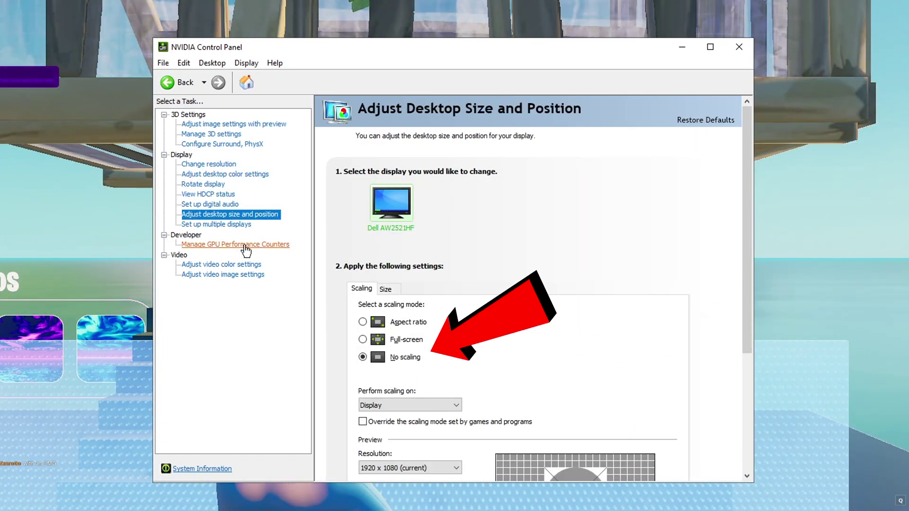
{"action": "left_click", "coordinate": [237, 225]}
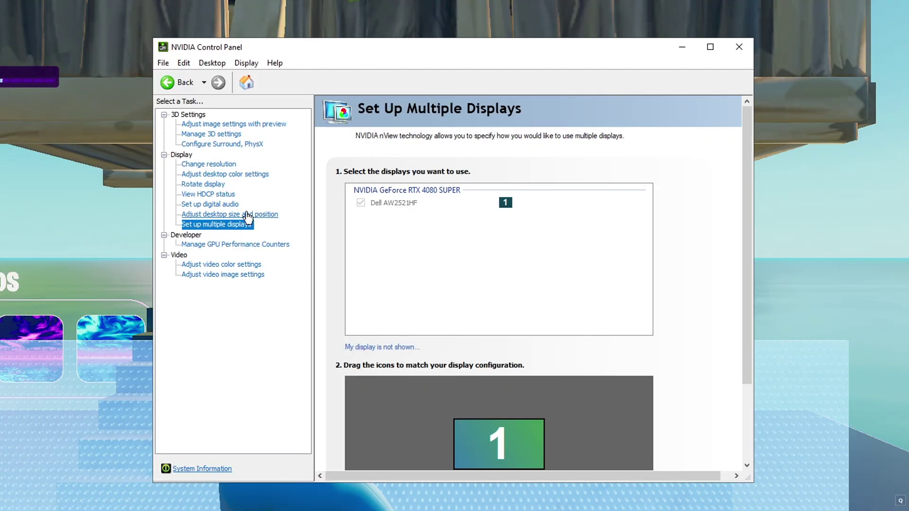
{"action": "left_click", "coordinate": [246, 214]}
{"action": "left_click", "coordinate": [208, 164]}
{"action": "scroll", "coordinate": [423, 251], "scroll_direction": "down", "scroll_amount": 2}
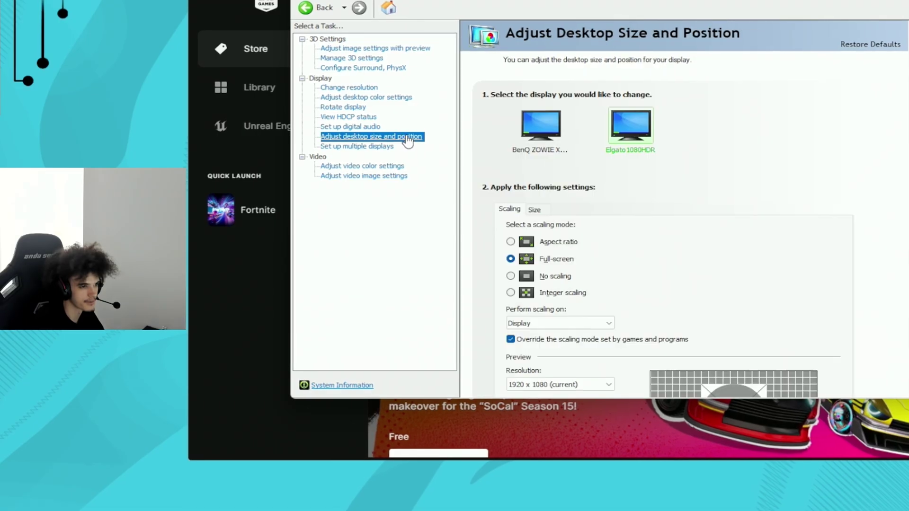
{"action": "left_click", "coordinate": [352, 85]}
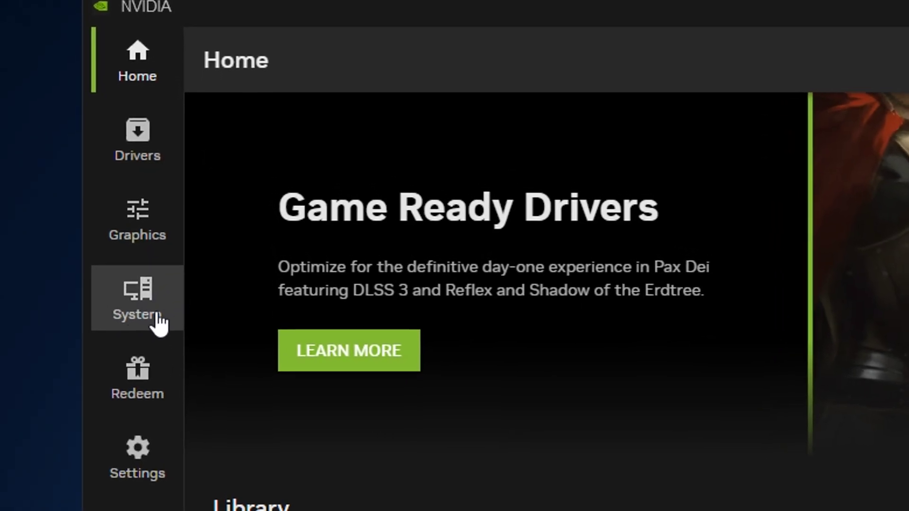
Switch to the NVIDIA app and enable Automatic Tuning in the System performance settings.
{"action": "left_click", "coordinate": [152, 313]}
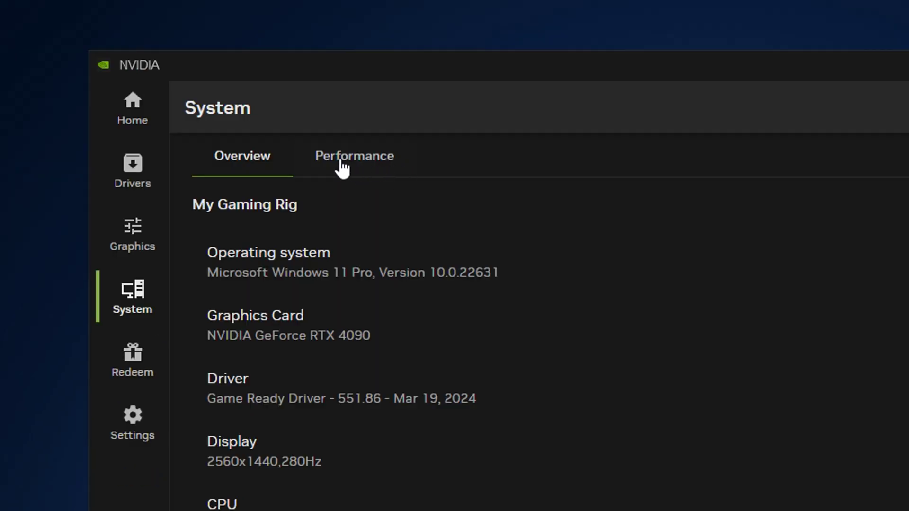
{"action": "left_click", "coordinate": [367, 165]}
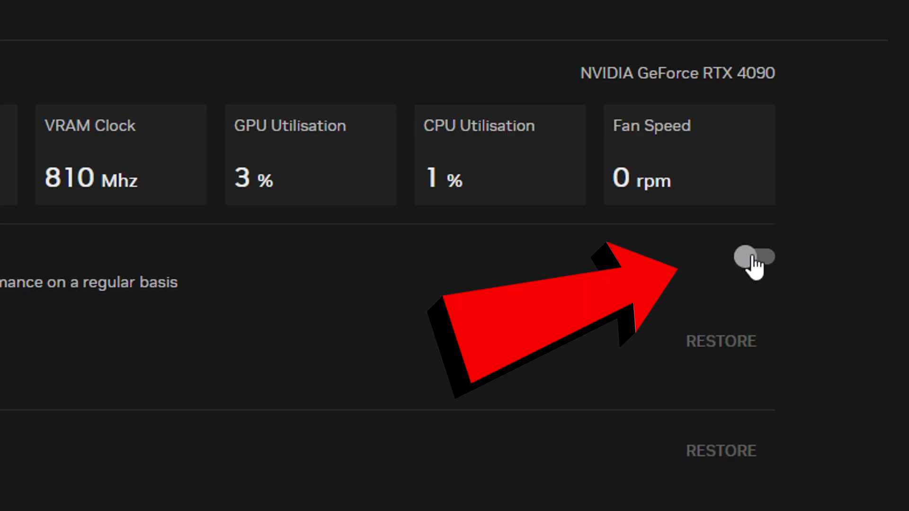
{"action": "left_click", "coordinate": [752, 259]}
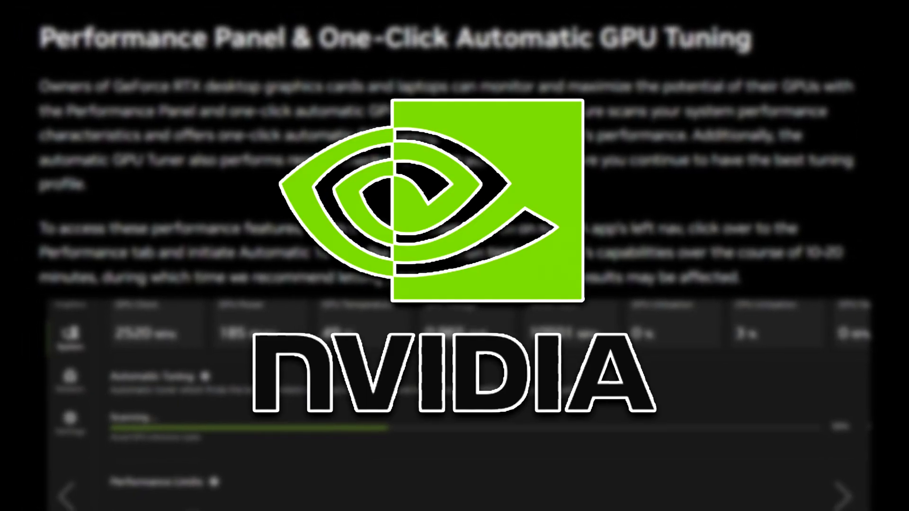
Read and highlight the NVIDIA article's passages on Automatic Tuning's scan time, leaving the system idle, overclocking stability and warranty.
{"action": "left_click_drag", "start_coordinate": [368, 253], "coordinate": [449, 252]}
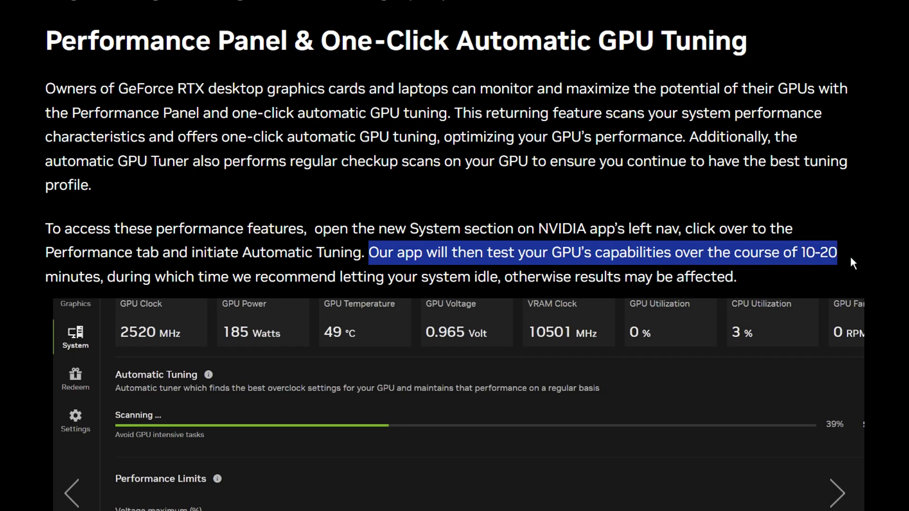
{"action": "left_click_drag", "start_coordinate": [232, 276], "coordinate": [412, 276]}
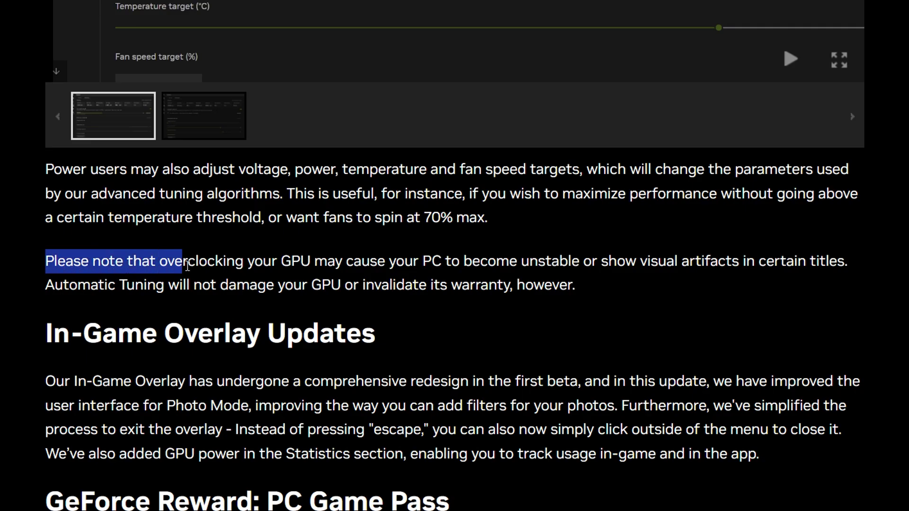
{"action": "left_click_drag", "start_coordinate": [316, 275], "coordinate": [440, 277]}
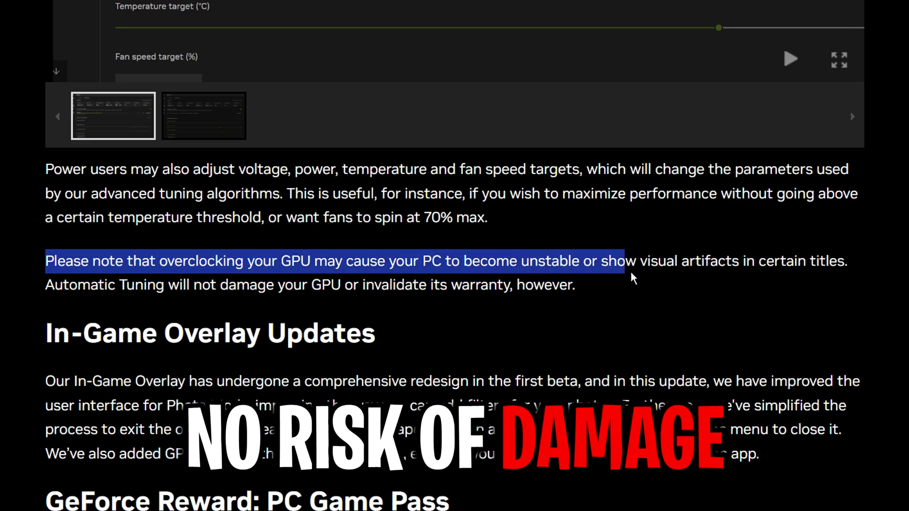
{"action": "left_click_drag", "start_coordinate": [45, 285], "coordinate": [173, 285]}
{"action": "left_click_drag", "start_coordinate": [440, 263], "coordinate": [587, 263]}
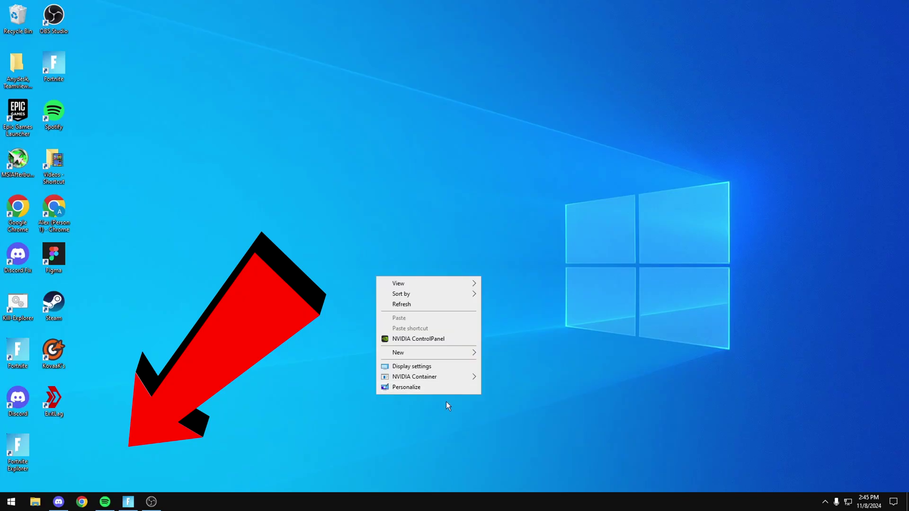
Open NVIDIA Control Panel from the desktop and go to the desktop color settings.
{"action": "left_click", "coordinate": [404, 340]}
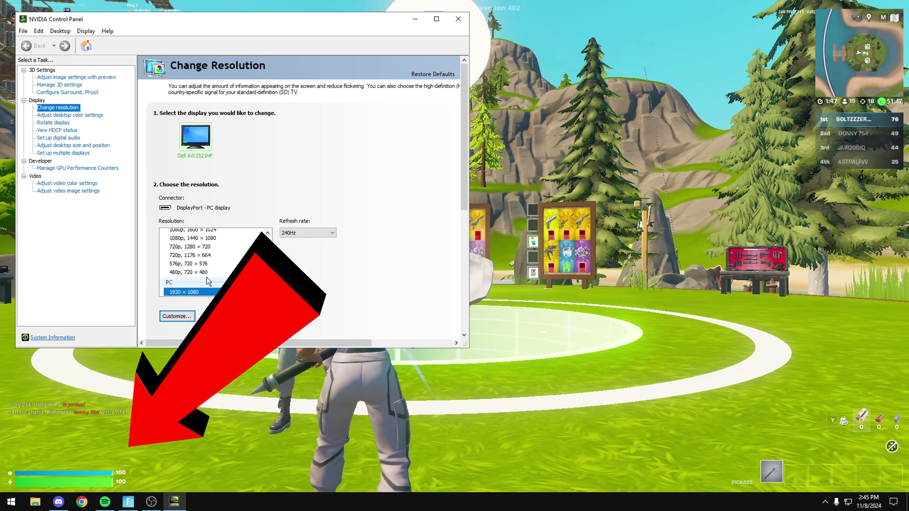
{"action": "left_click", "coordinate": [81, 115]}
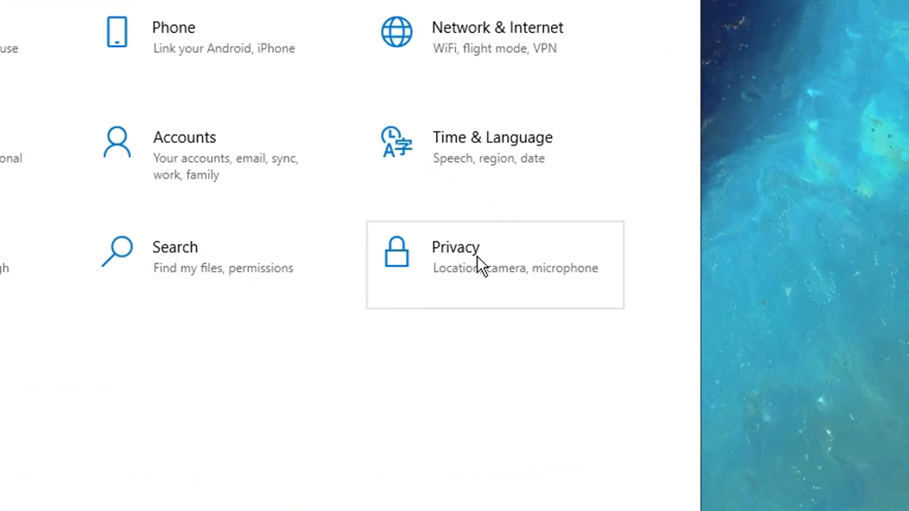
Switch to Windows privacy settings, turn off the general privacy options and open the Background apps permissions.
{"action": "left_click", "coordinate": [477, 257]}
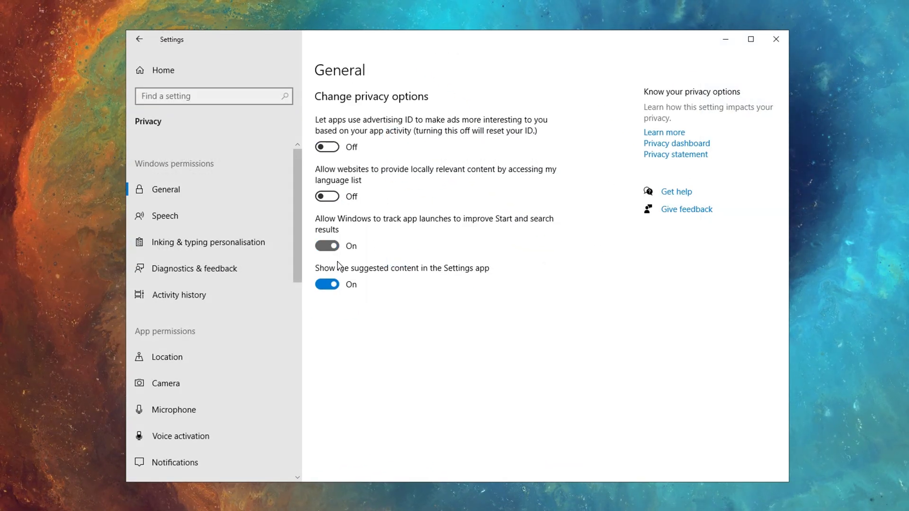
{"action": "scroll", "coordinate": [189, 303], "scroll_direction": "down", "scroll_amount": 10}
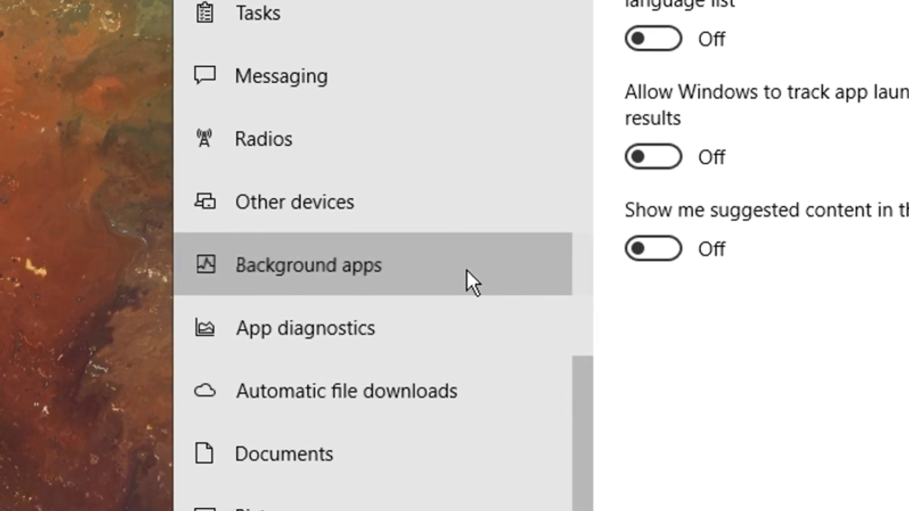
{"action": "left_click", "coordinate": [467, 272]}
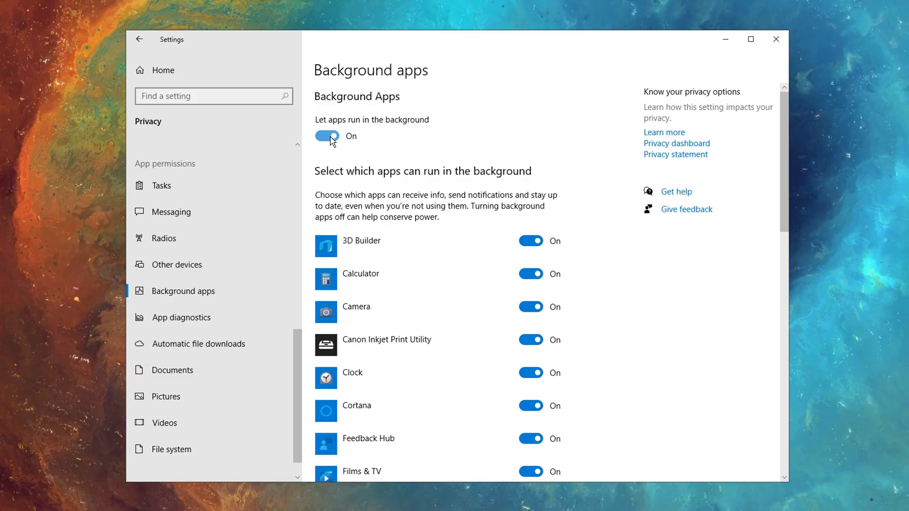
{"action": "scroll", "coordinate": [434, 197], "scroll_direction": "down", "scroll_amount": 10}
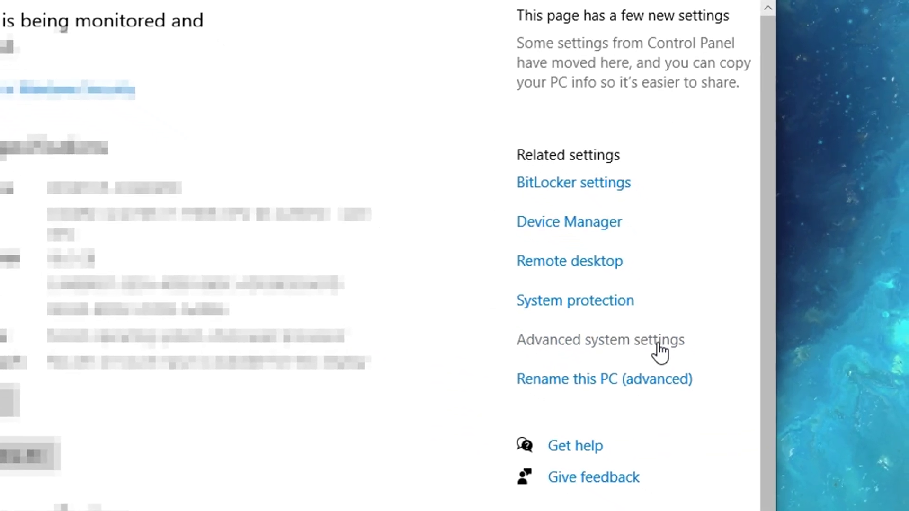
Open the Performance Options from the advanced system settings and set visual effects to Adjust for best performance.
{"action": "left_click", "coordinate": [660, 353]}
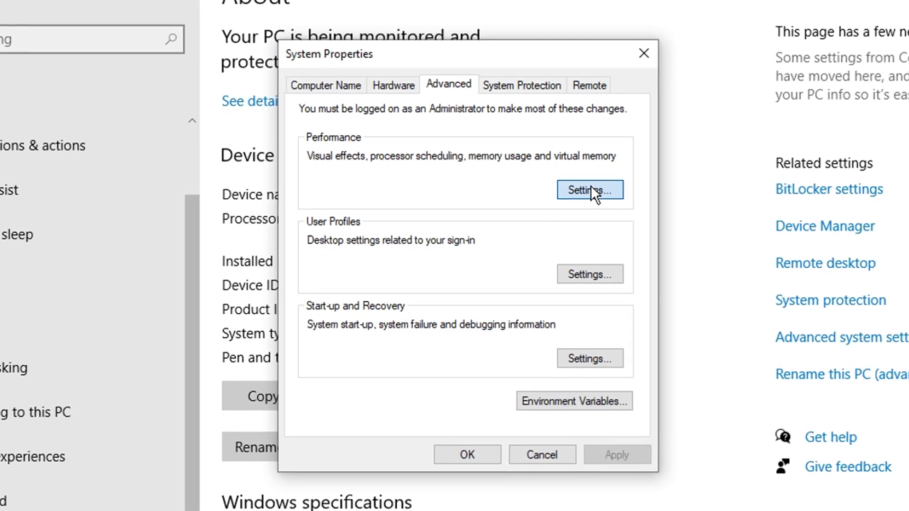
{"action": "left_click", "coordinate": [590, 190]}
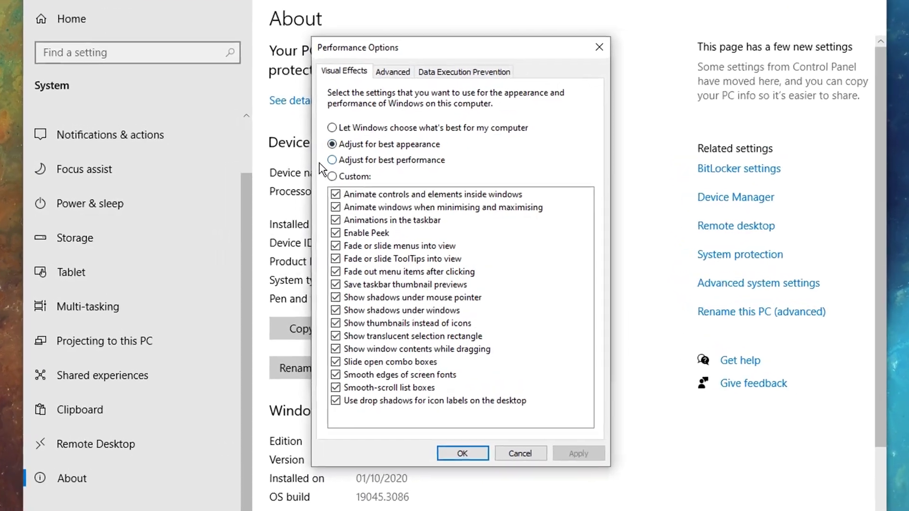
{"action": "left_click", "coordinate": [374, 160]}
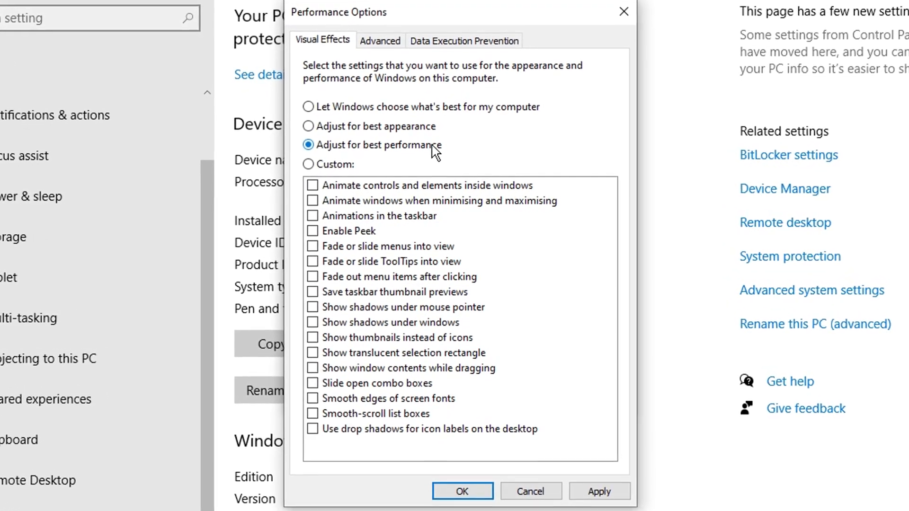
Enable Peek, thumbnails instead of icons, window contents while dragging and smooth edges of screen fonts in the visual effects.
{"action": "left_click", "coordinate": [340, 231]}
{"action": "left_click", "coordinate": [341, 337]}
{"action": "left_click", "coordinate": [341, 368]}
{"action": "left_click", "coordinate": [340, 398]}
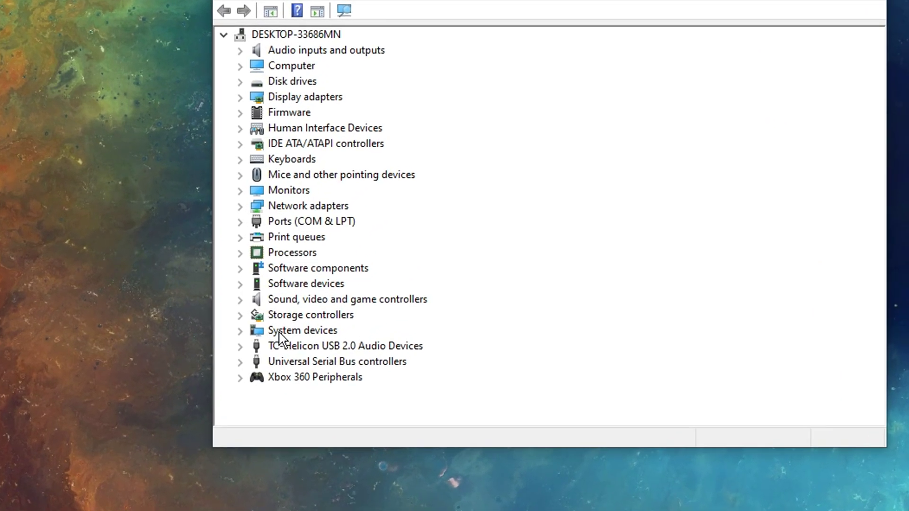
Expand the System devices in Device Manager and disable the High precision event timer.
{"action": "double_click", "coordinate": [281, 331]}
{"action": "left_click", "coordinate": [249, 222]}
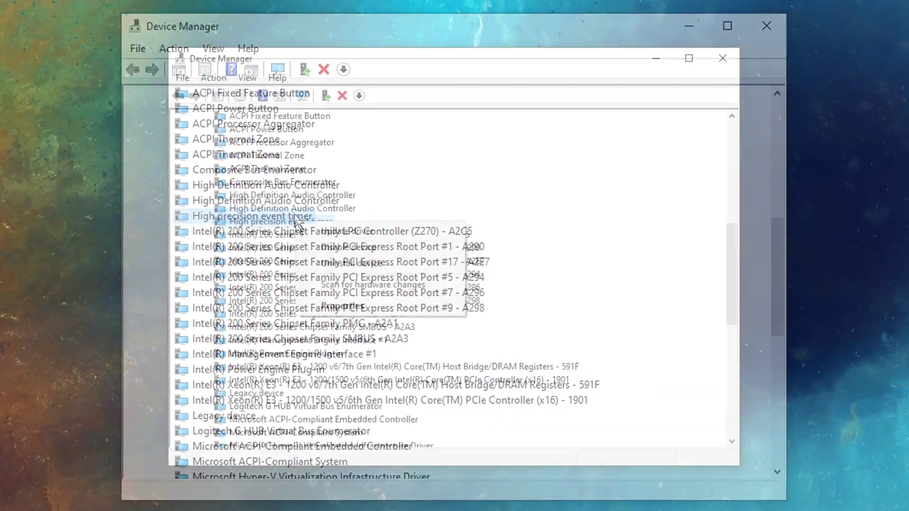
{"action": "right_click", "coordinate": [273, 216]}
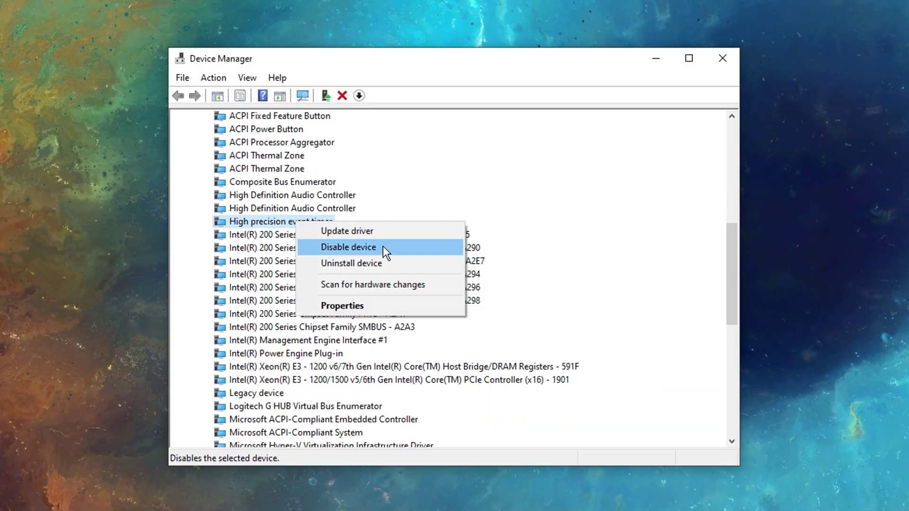
{"action": "left_click", "coordinate": [398, 247]}
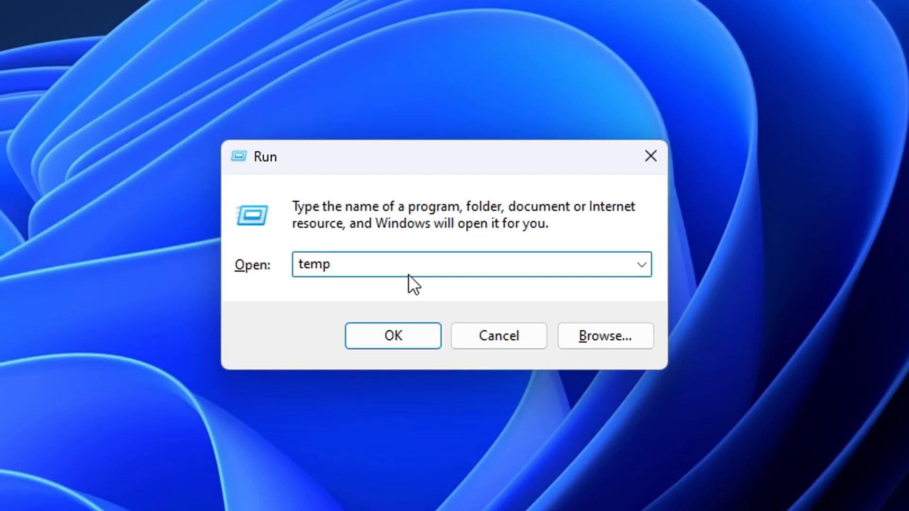
Switch to the temp folder through the Run dialog and delete all its contents, and enter prefetch in Run.
{"action": "key", "text": "Return"}
{"action": "key", "text": "ctrl+a"}
{"action": "key", "text": "Delete"}
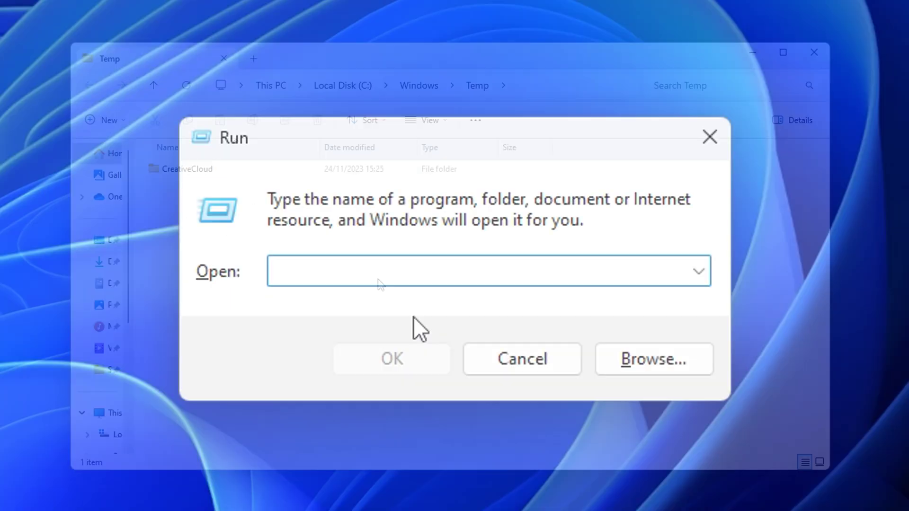
{"action": "type", "text": "prefe"}
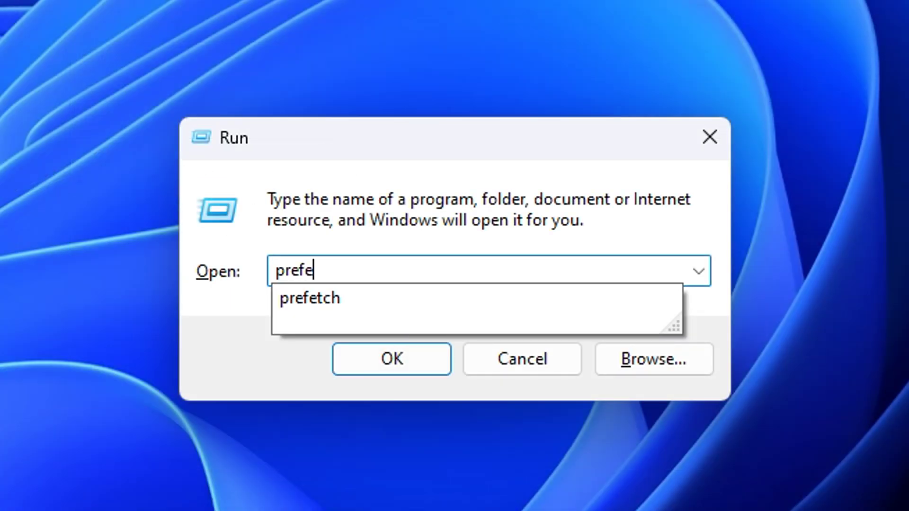
{"action": "type", "text": "tch"}
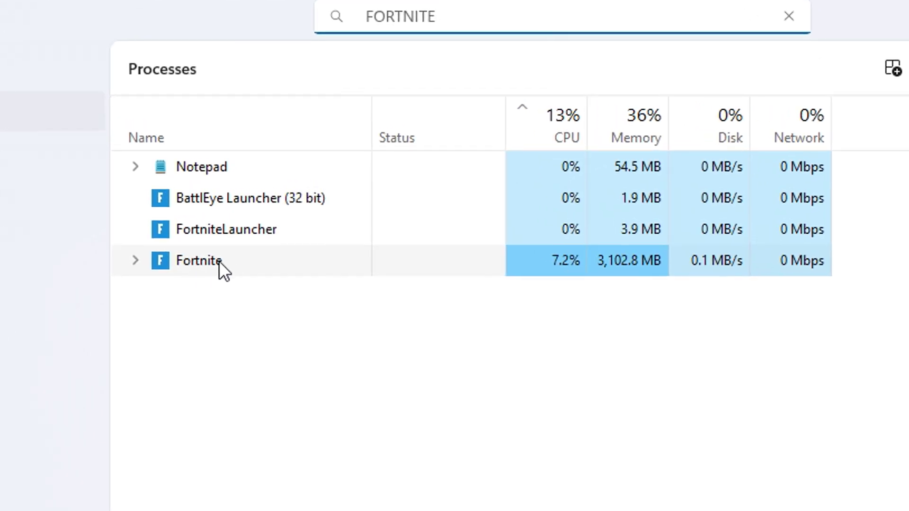
Go to the Fortnite process's details in Task Manager and open its process options, and view the Performance page.
{"action": "right_click", "coordinate": [267, 189]}
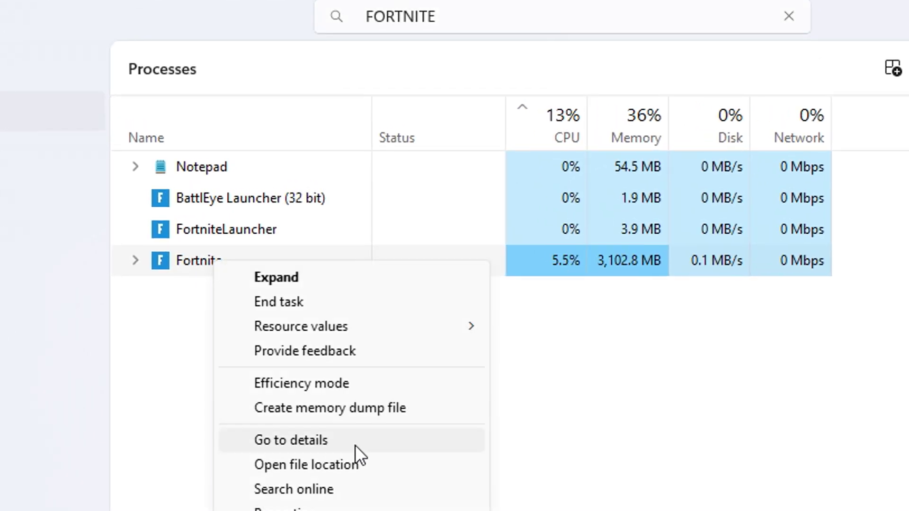
{"action": "left_click", "coordinate": [326, 440]}
{"action": "right_click", "coordinate": [664, 139]}
{"action": "mouse_move", "coordinate": [316, 188]}
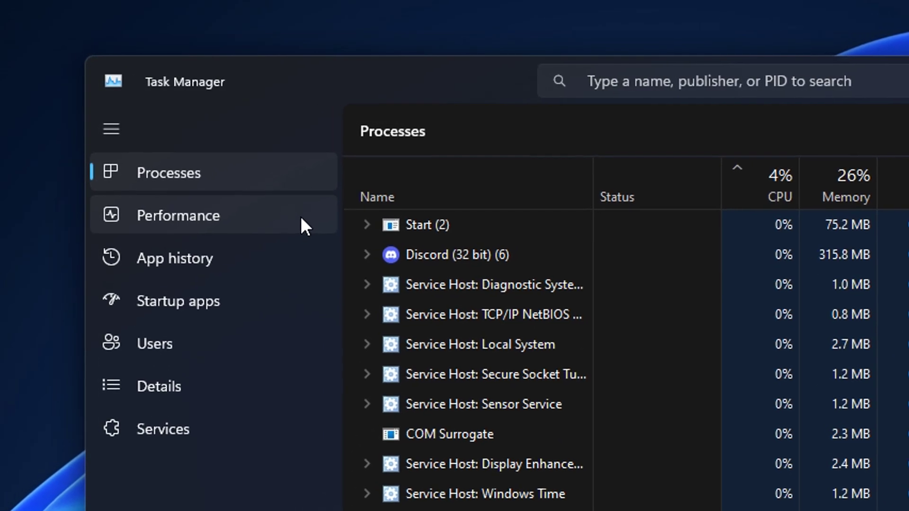
{"action": "left_click", "coordinate": [301, 219]}
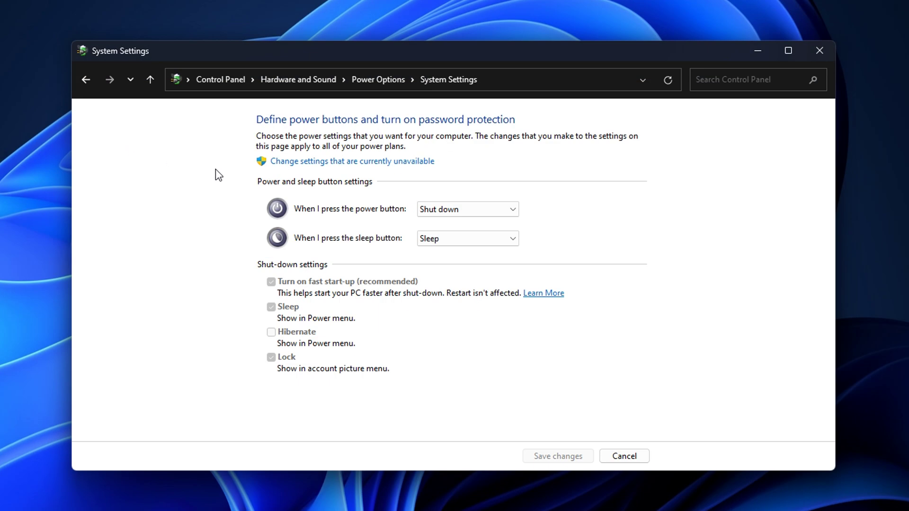
Unlock the currently unavailable shut-down settings in the power button System Settings, and open the Game Bar page in the Gaming settings.
{"action": "left_click", "coordinate": [283, 161]}
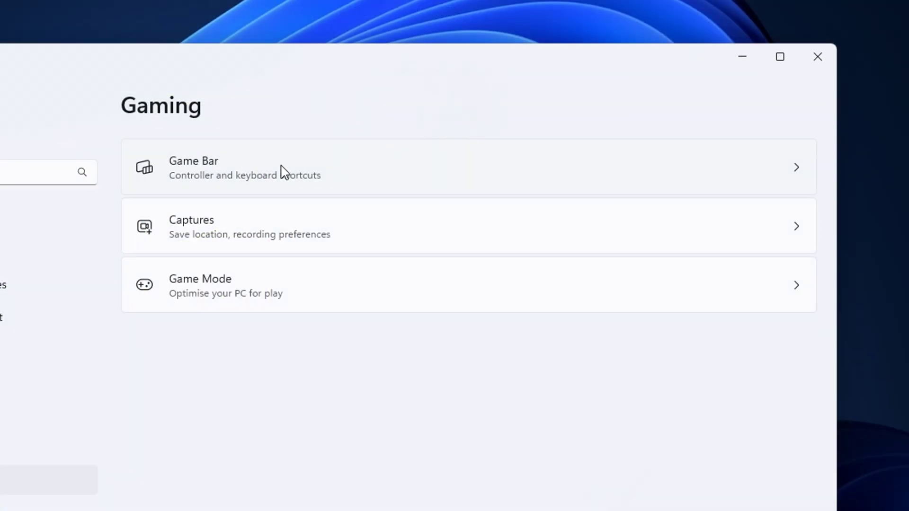
{"action": "left_click", "coordinate": [428, 175]}
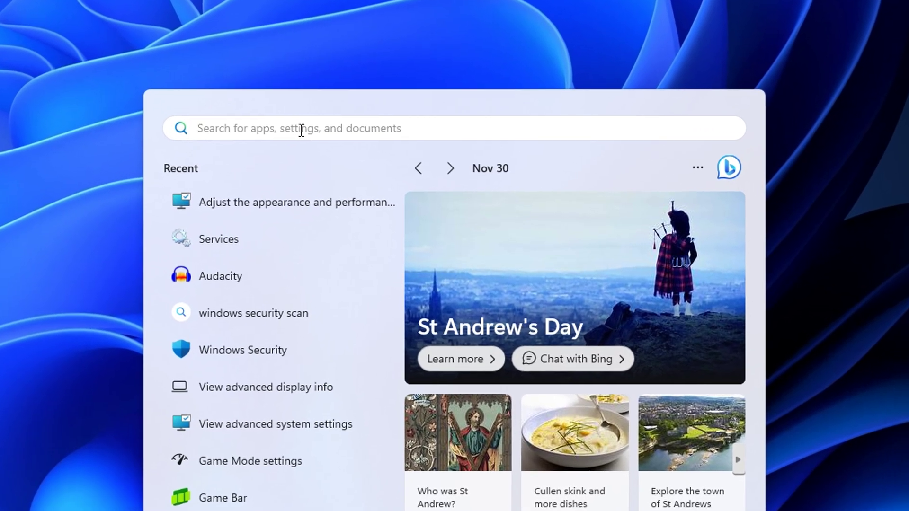
Search Windows for power plan, open the advanced power settings from Edit power plan and select the High performance plan.
{"action": "type", "text": "power plan"}
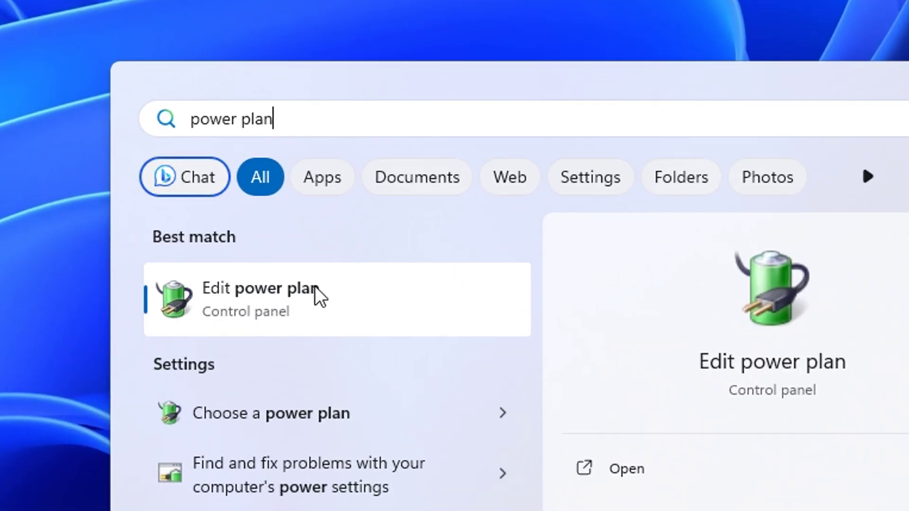
{"action": "left_click", "coordinate": [314, 287]}
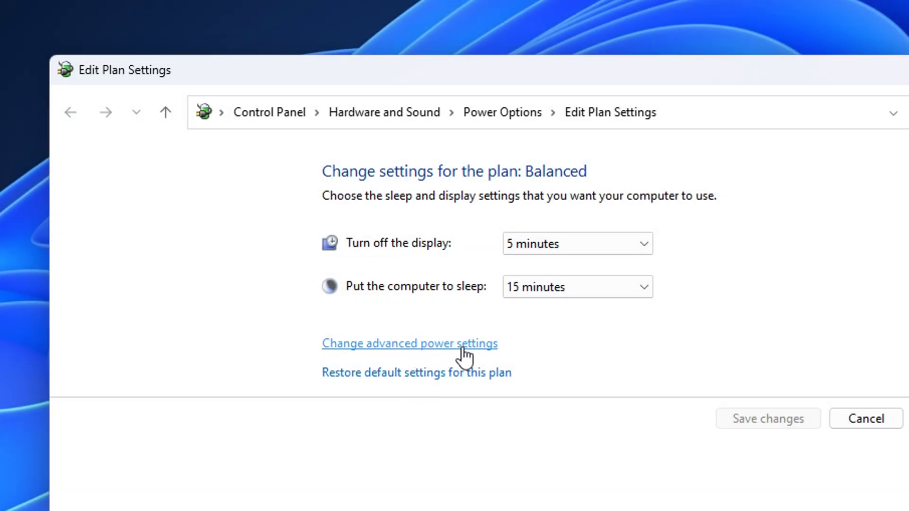
{"action": "left_click", "coordinate": [462, 344]}
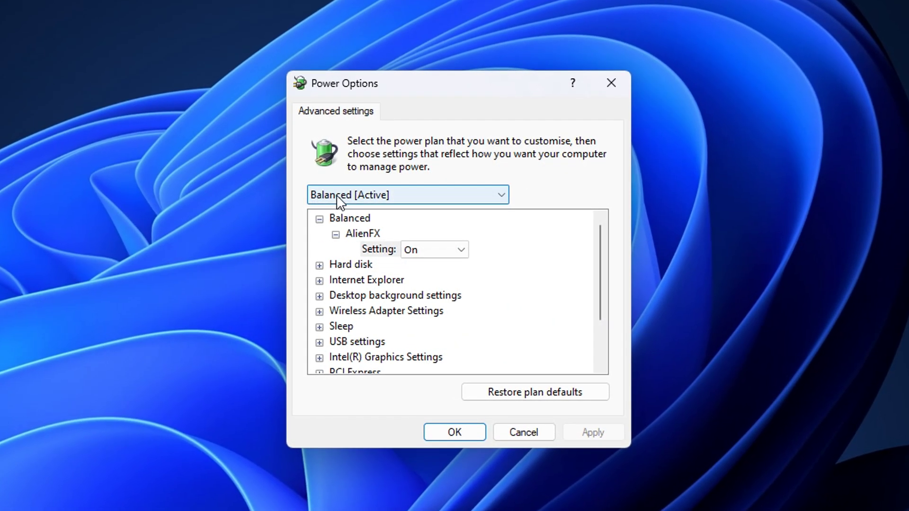
{"action": "left_click", "coordinate": [426, 195]}
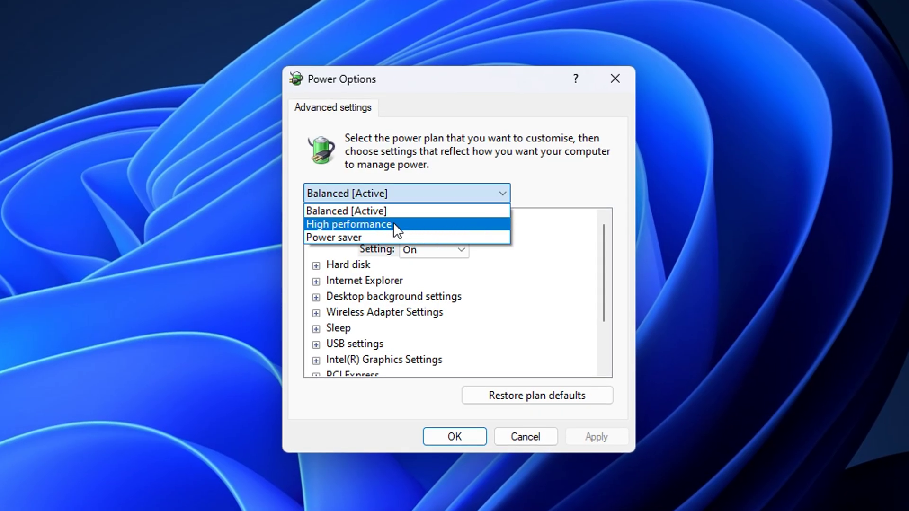
{"action": "left_click", "coordinate": [443, 223]}
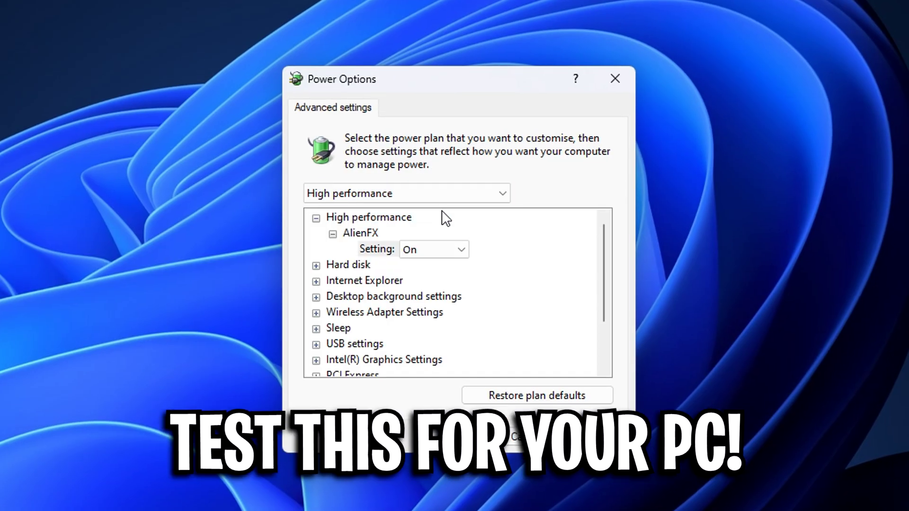
{"action": "scroll", "coordinate": [464, 305], "scroll_direction": "down", "scroll_amount": 1}
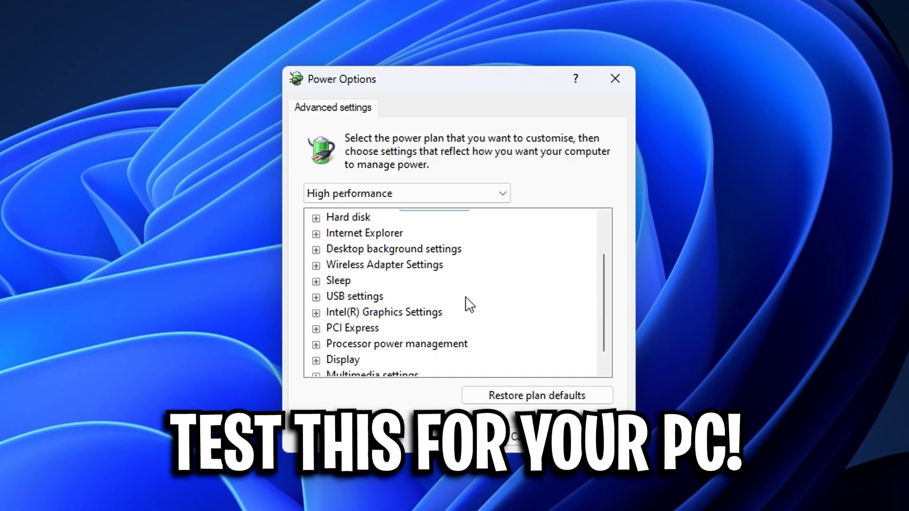